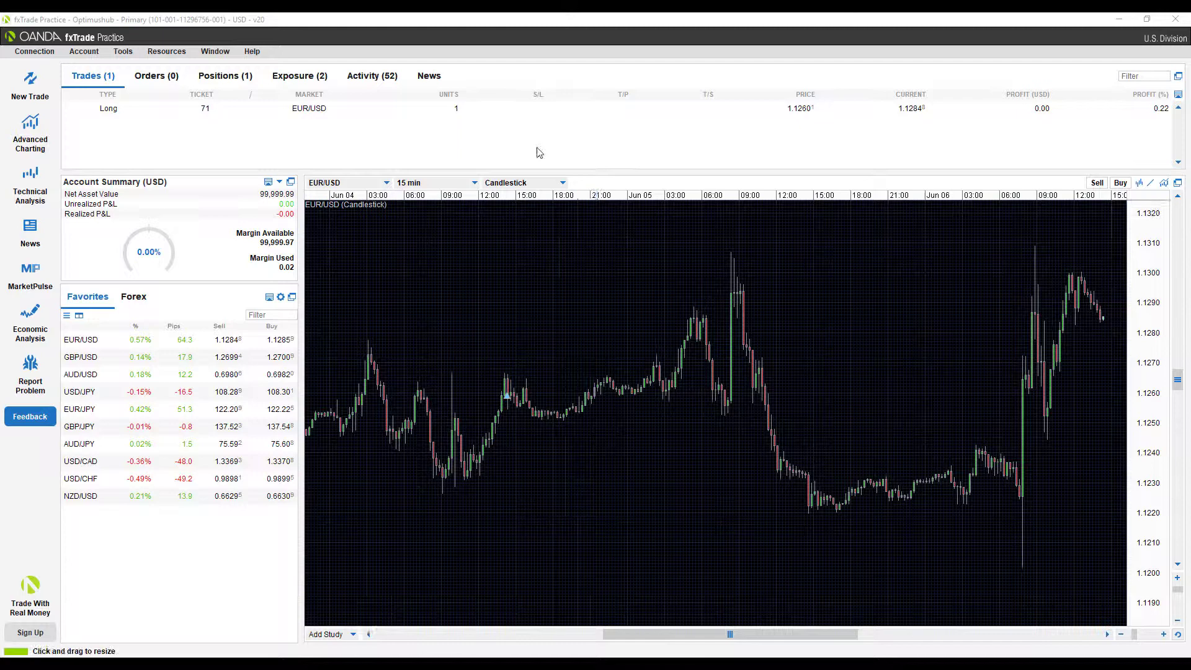
Step: Edit the rates list from the chart's market dropdown, adding AUD/NZD, then apply and save
{"action": "left_click", "coordinate": [386, 183]}
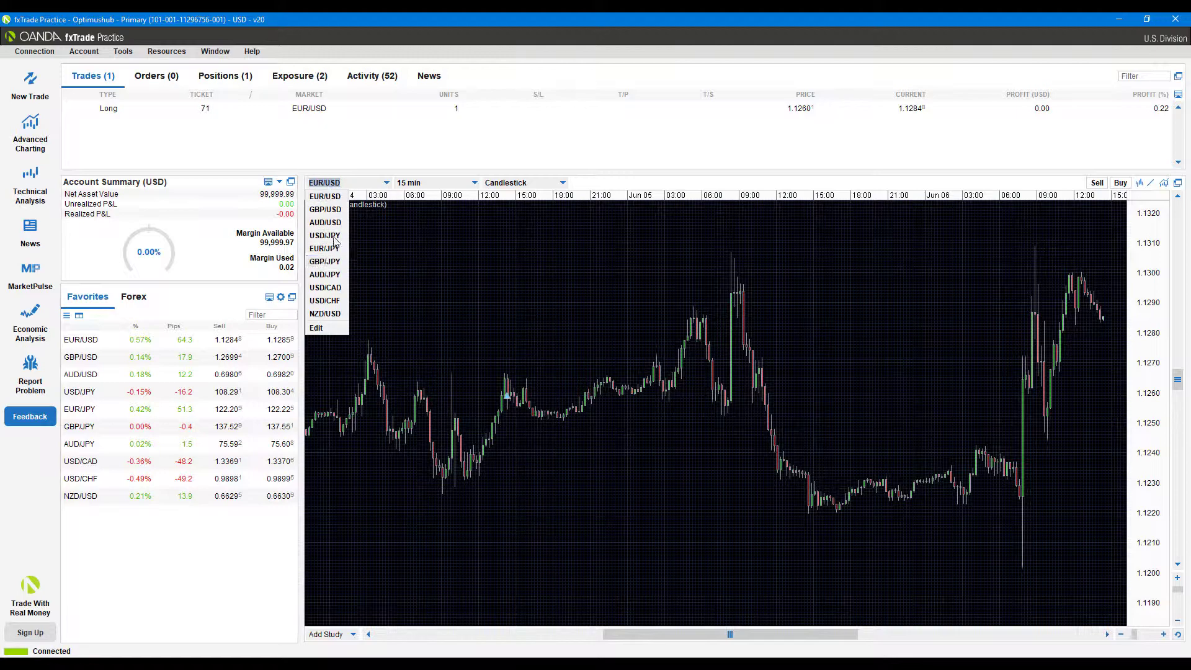
{"action": "left_click", "coordinate": [319, 329]}
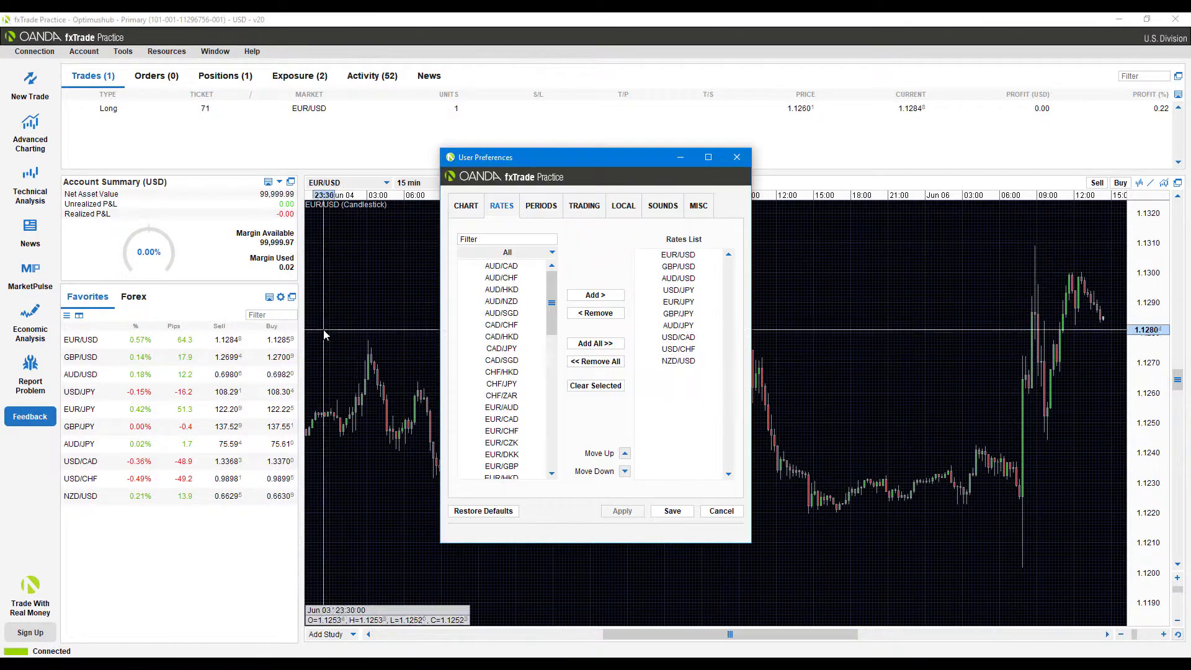
{"action": "mouse_move", "coordinate": [606, 160]}
{"action": "left_mouse_down"}
{"action": "mouse_move", "coordinate": [622, 165]}
{"action": "mouse_move", "coordinate": [609, 146]}
{"action": "left_mouse_up"}
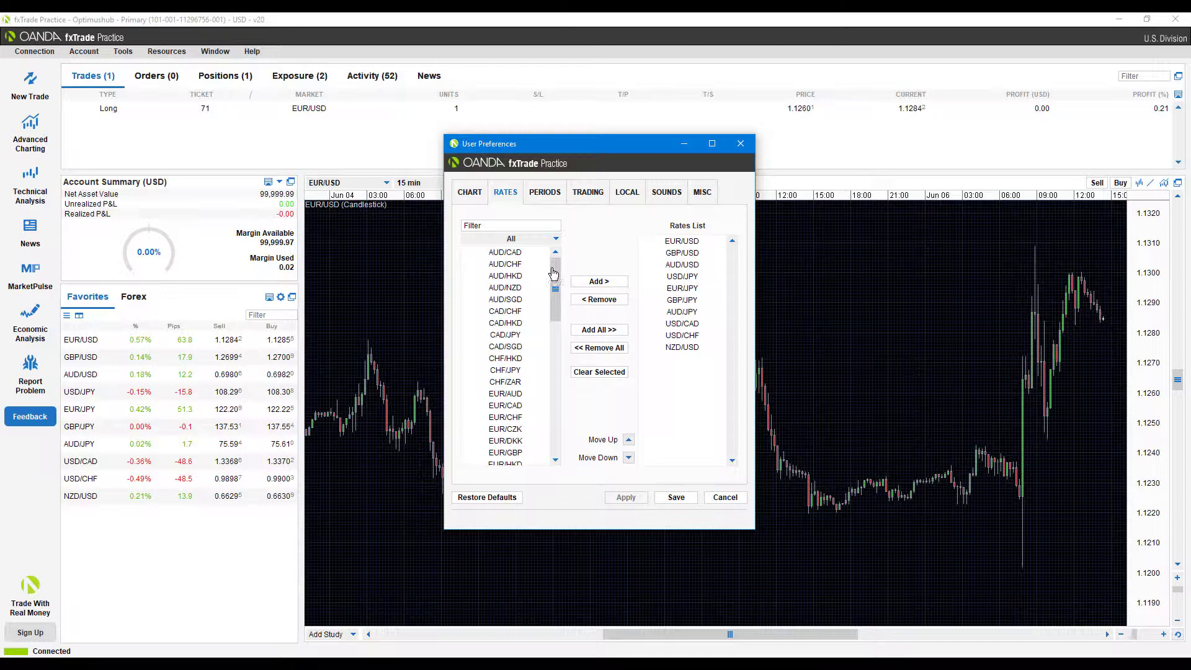
{"action": "left_click", "coordinate": [531, 300]}
{"action": "left_click_drag", "start_coordinate": [531, 300], "coordinate": [500, 291]}
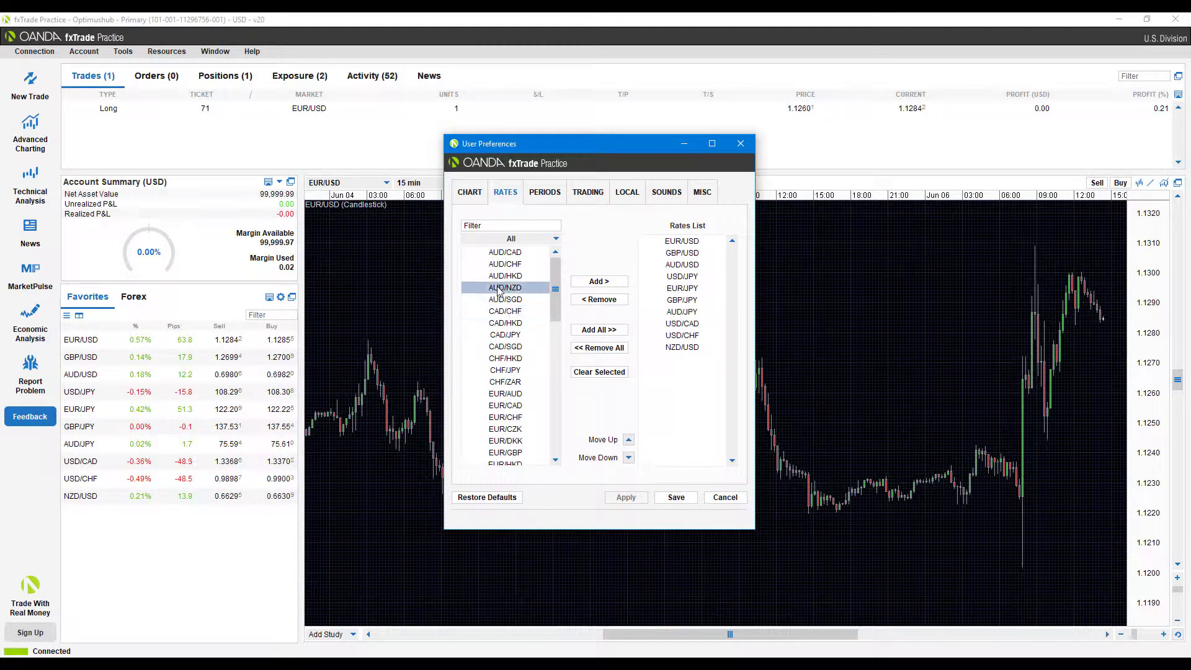
{"action": "left_click", "coordinate": [599, 281]}
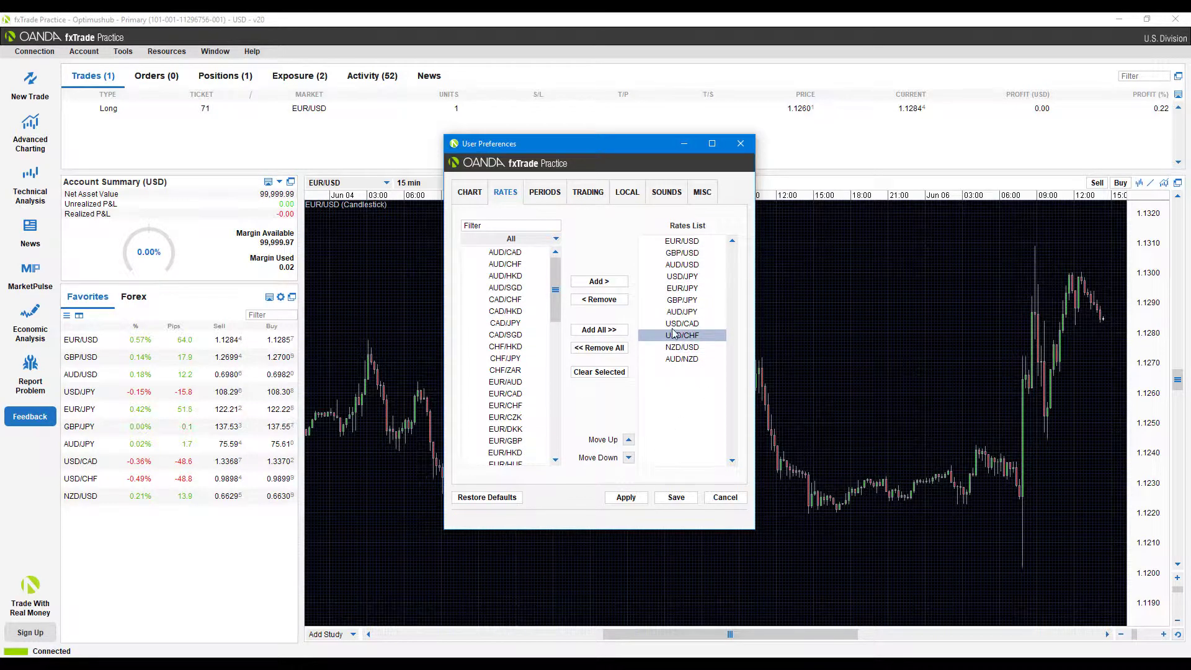
{"action": "left_click", "coordinate": [635, 499]}
{"action": "left_click", "coordinate": [676, 497]}
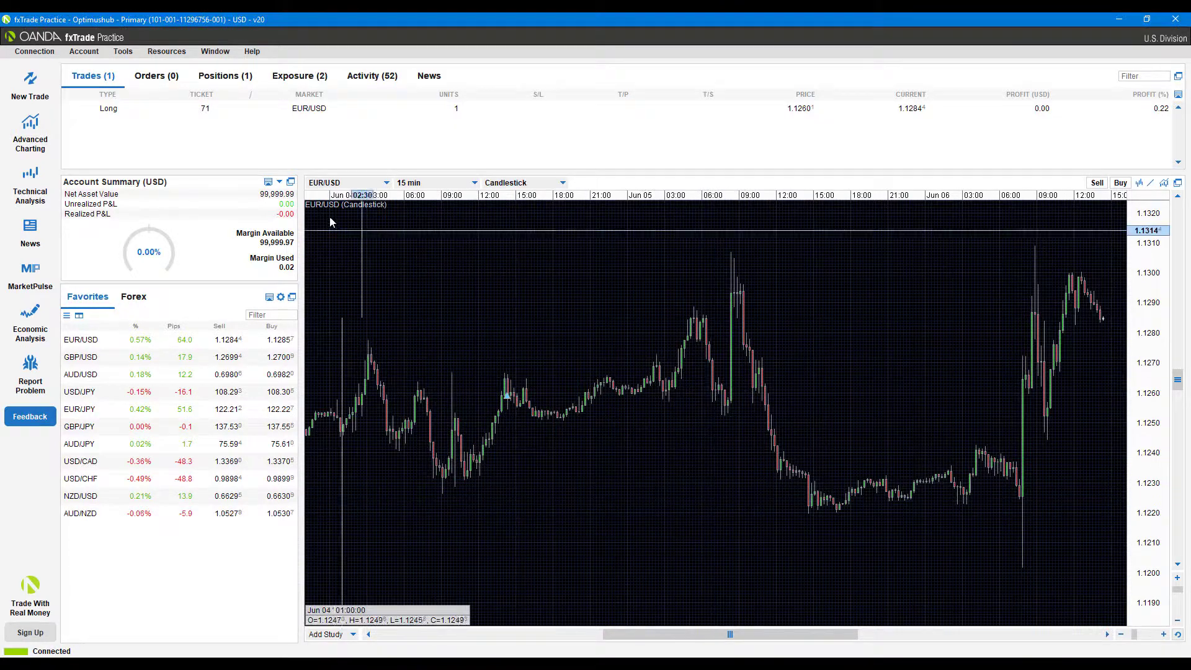
{"action": "left_click", "coordinate": [387, 184]}
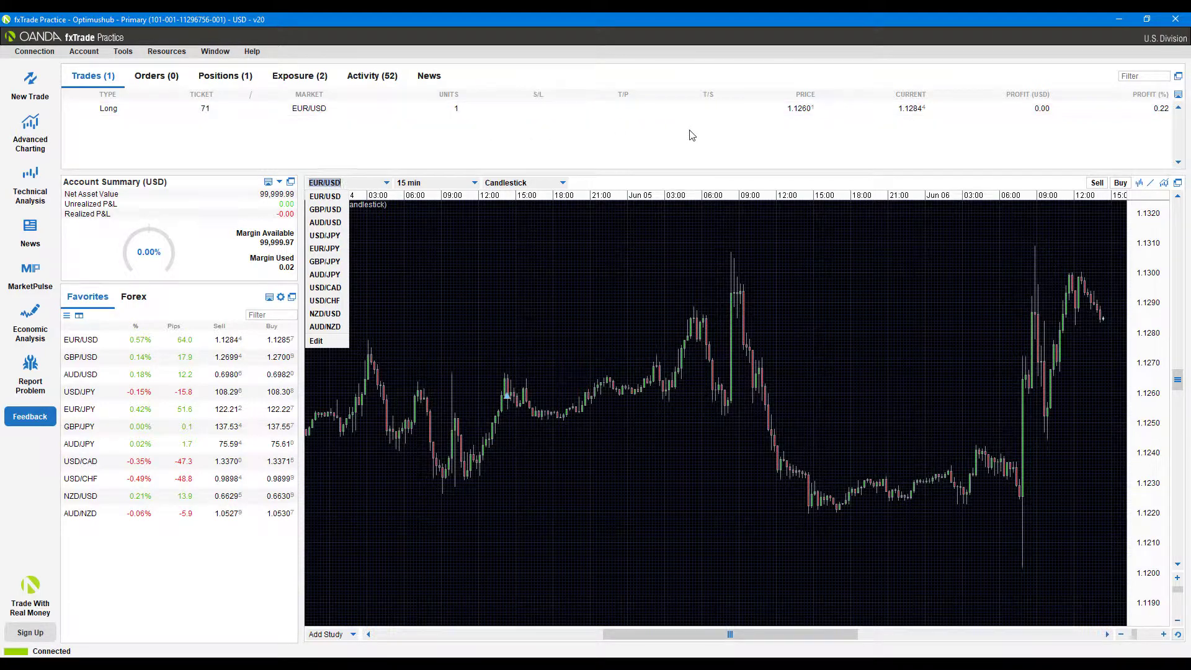
{"action": "left_click", "coordinate": [748, 184]}
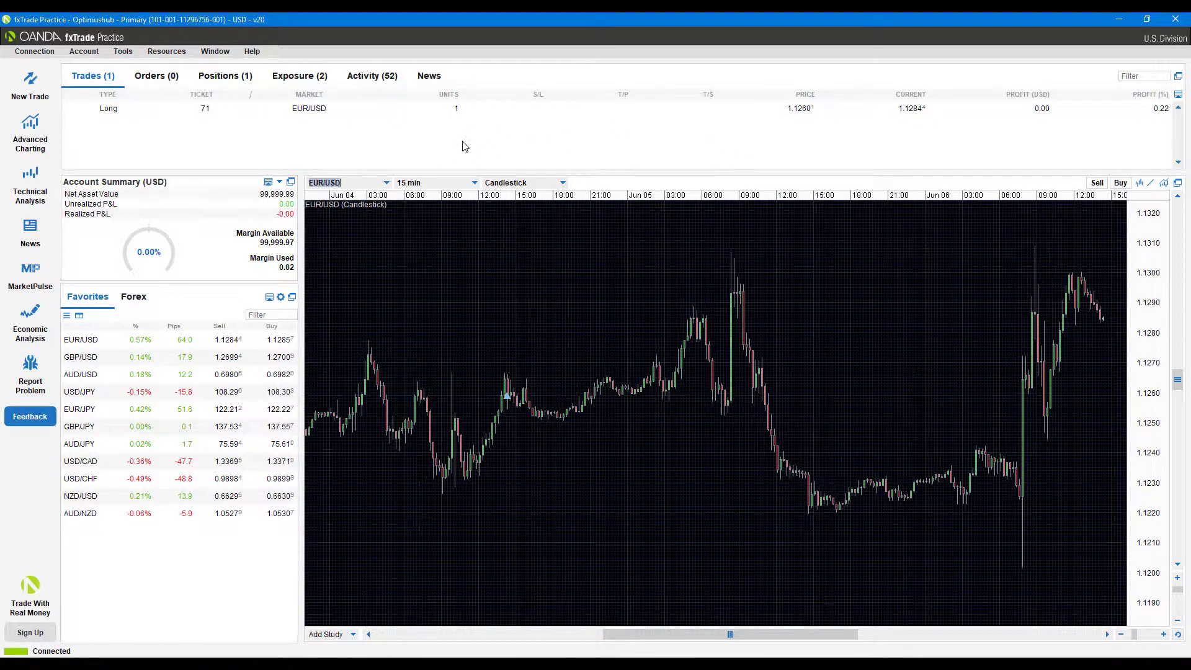
{"action": "left_click", "coordinate": [474, 183]}
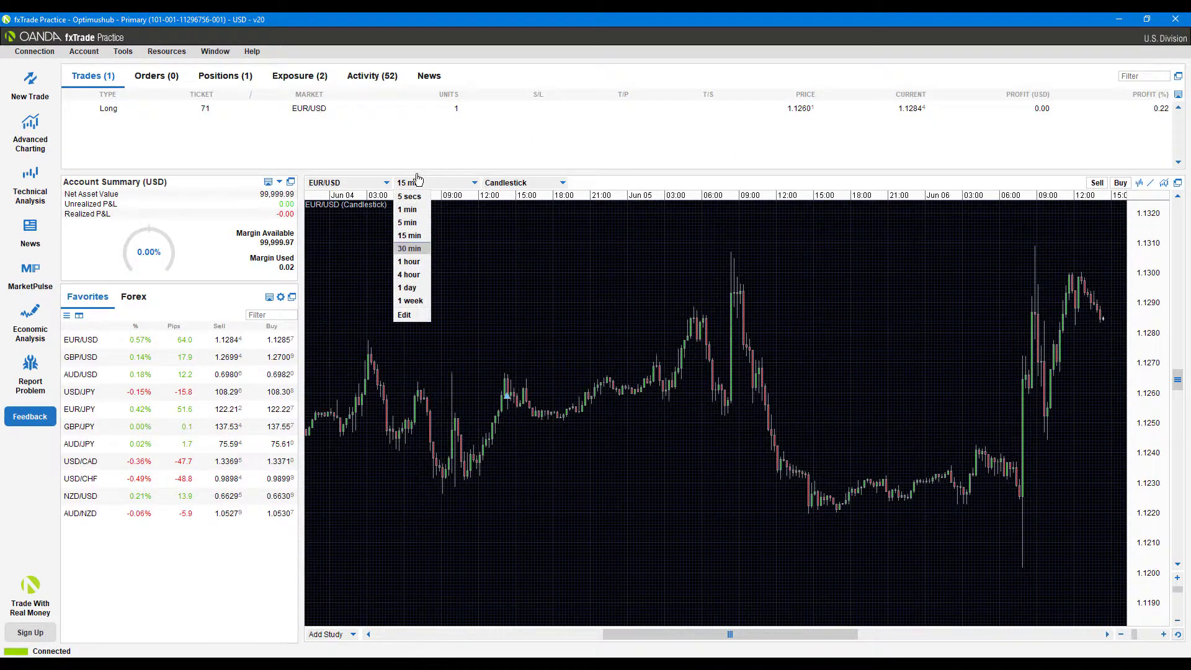
{"action": "left_click", "coordinate": [562, 183]}
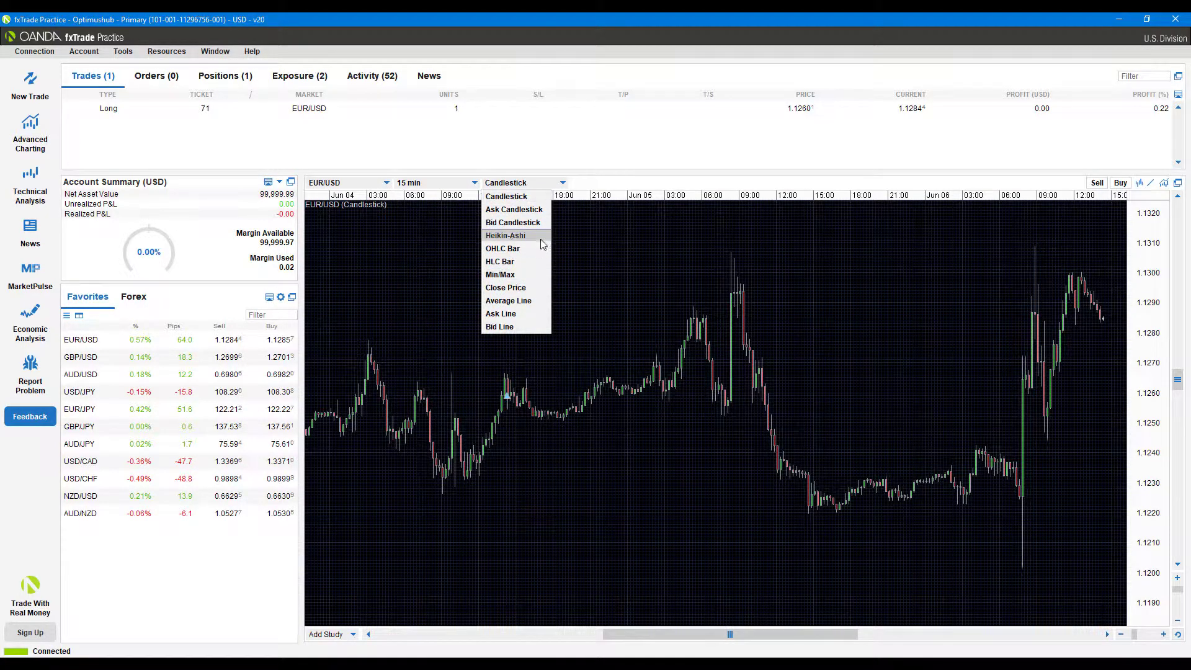
{"action": "left_click", "coordinate": [583, 186]}
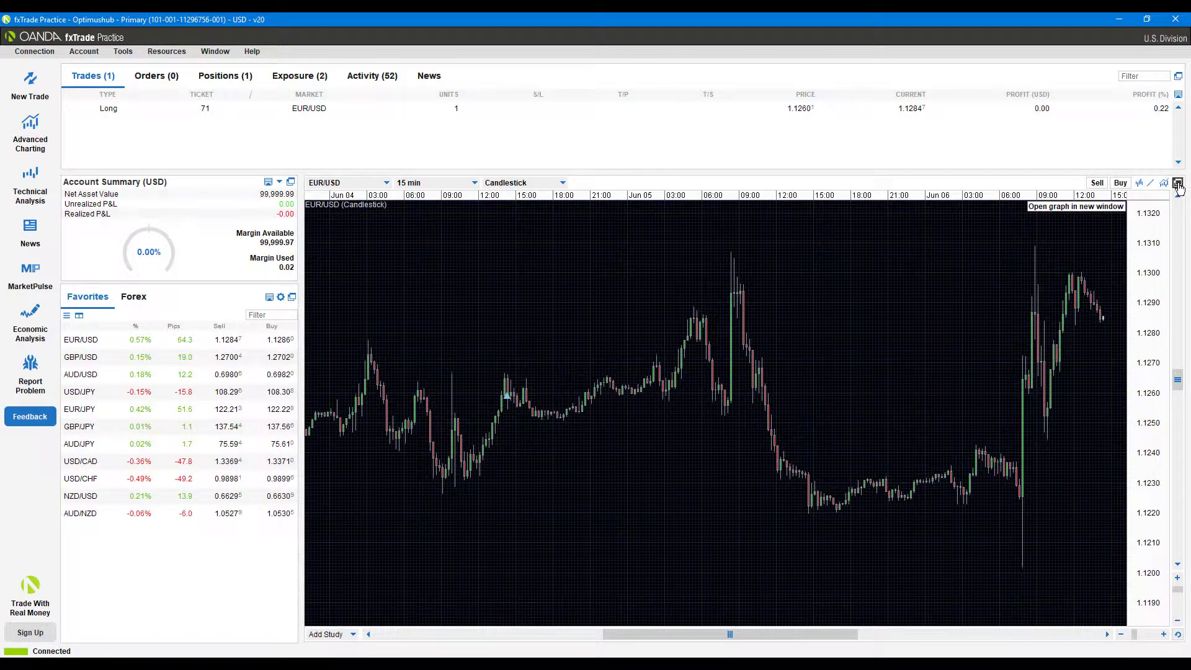
{"action": "left_click", "coordinate": [1178, 183]}
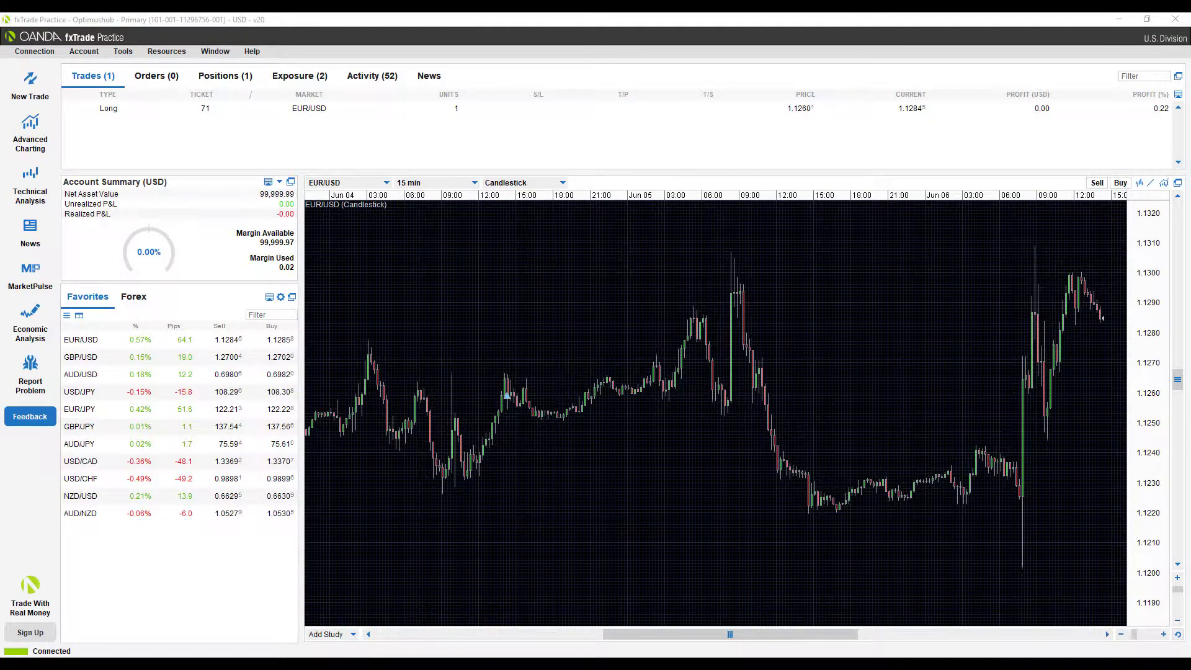
{"action": "left_click_drag", "start_coordinate": [161, 140], "coordinate": [768, 135]}
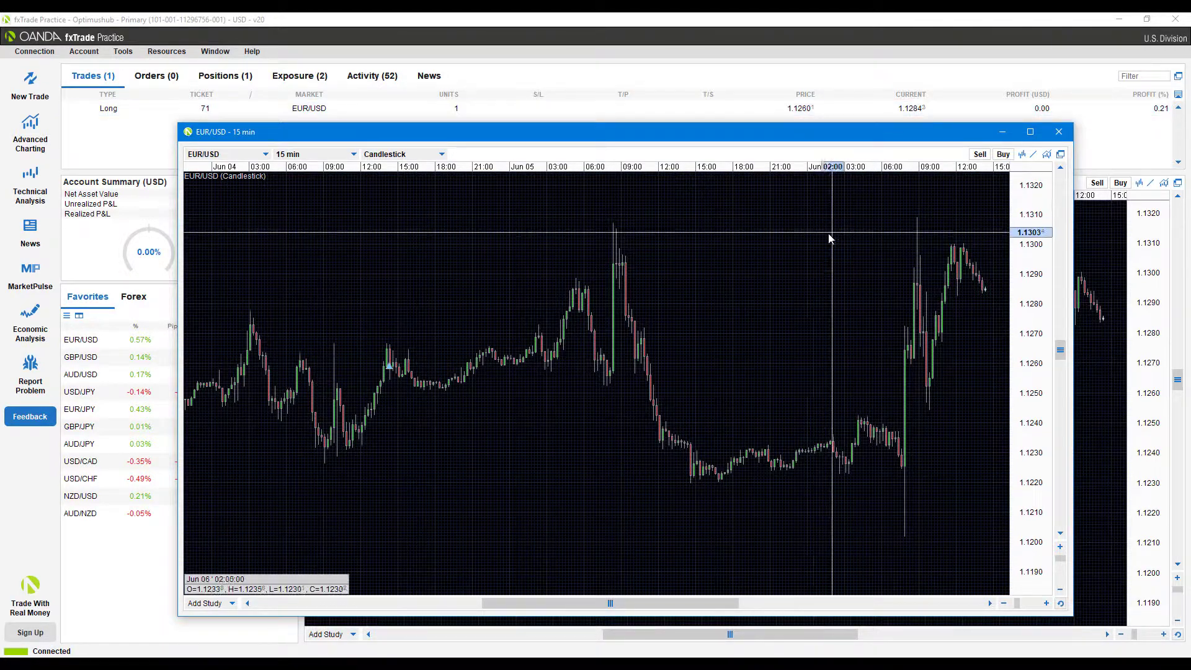
{"action": "left_click", "coordinate": [266, 154]}
{"action": "left_click", "coordinate": [340, 154]}
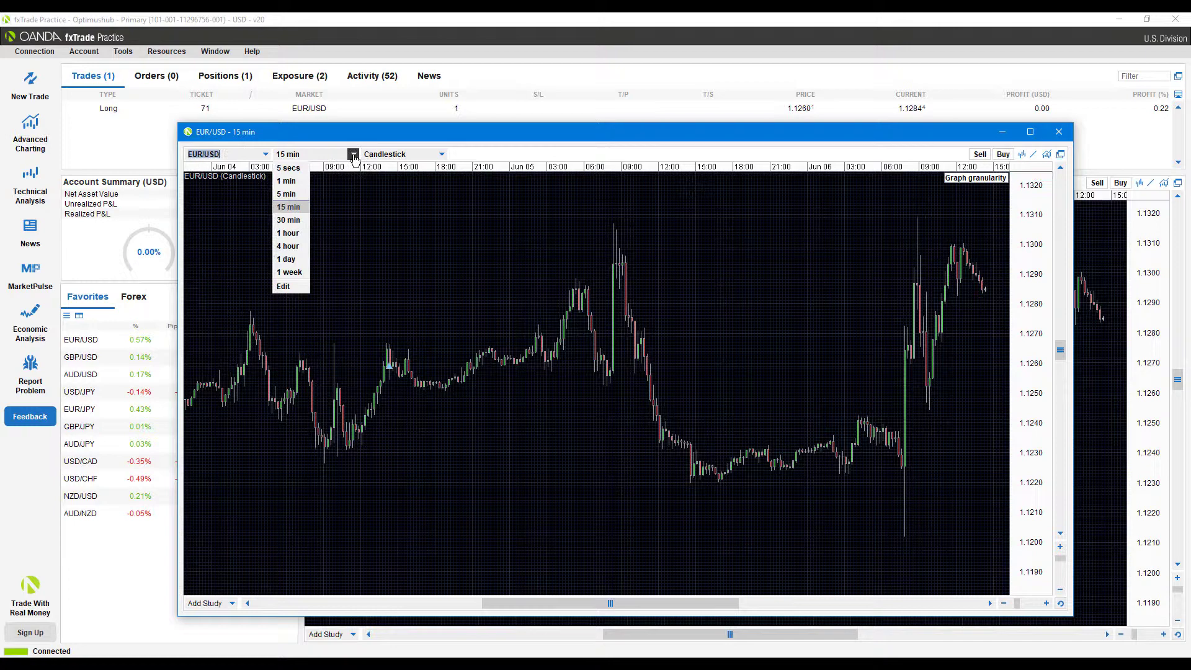
{"action": "left_click", "coordinate": [442, 154]}
{"action": "left_click", "coordinate": [713, 183]}
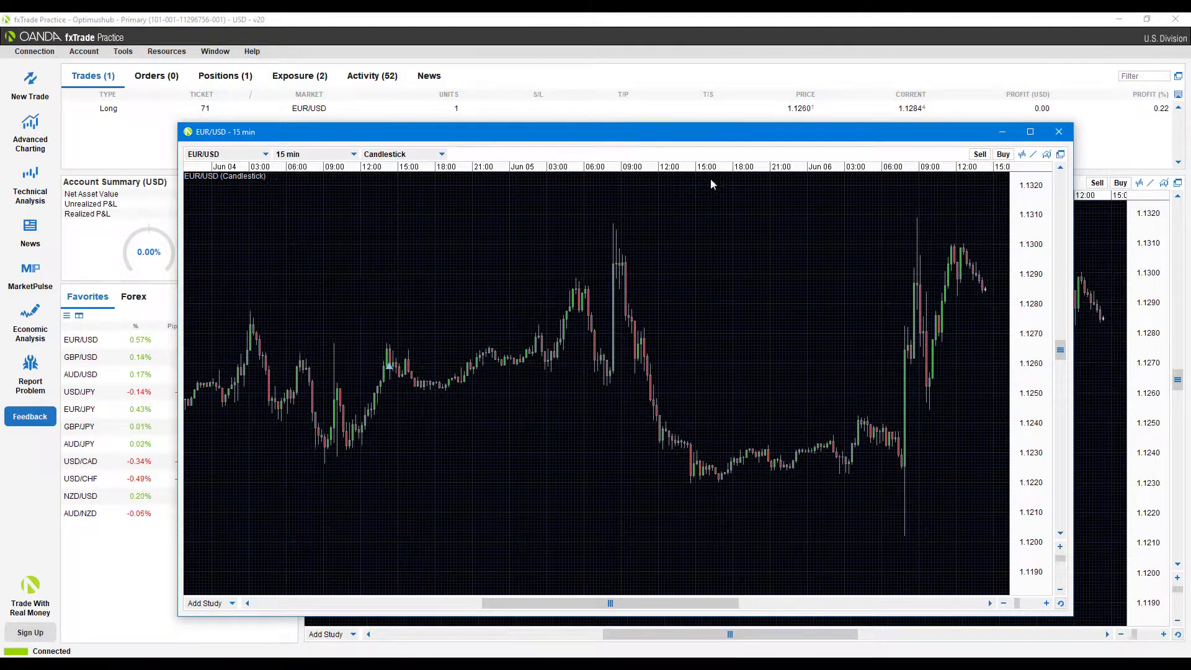
{"action": "scroll", "coordinate": [1061, 367], "scroll_direction": "up", "scroll_amount": 5}
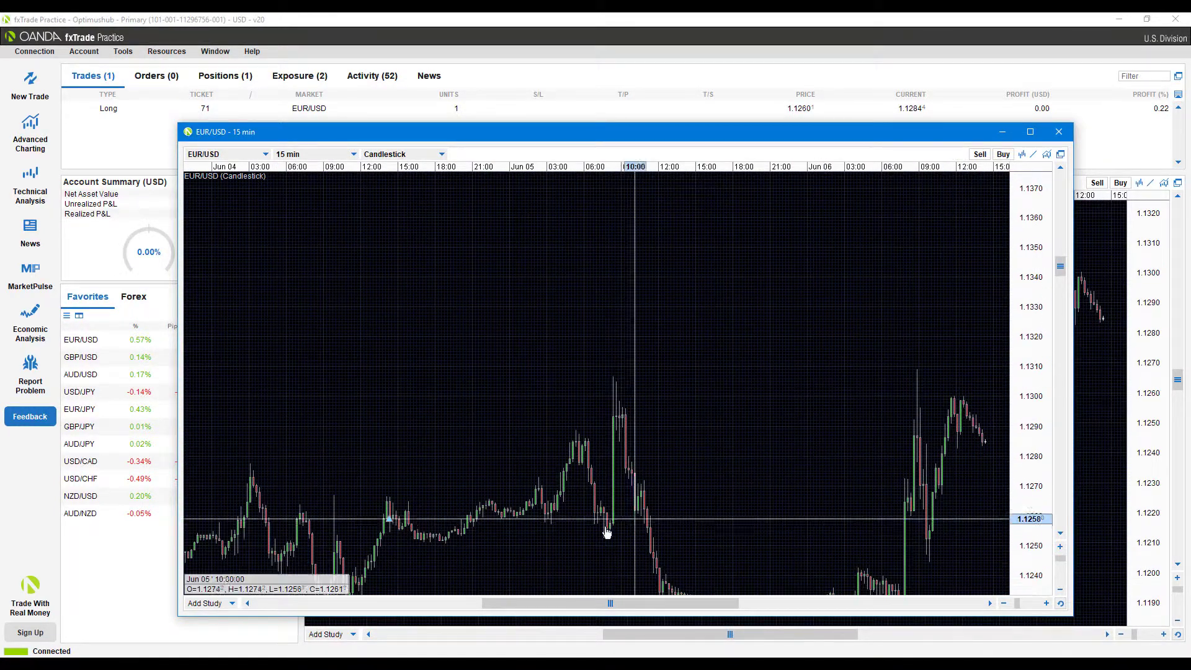
{"action": "scroll", "coordinate": [530, 614], "scroll_direction": "left", "scroll_amount": 3}
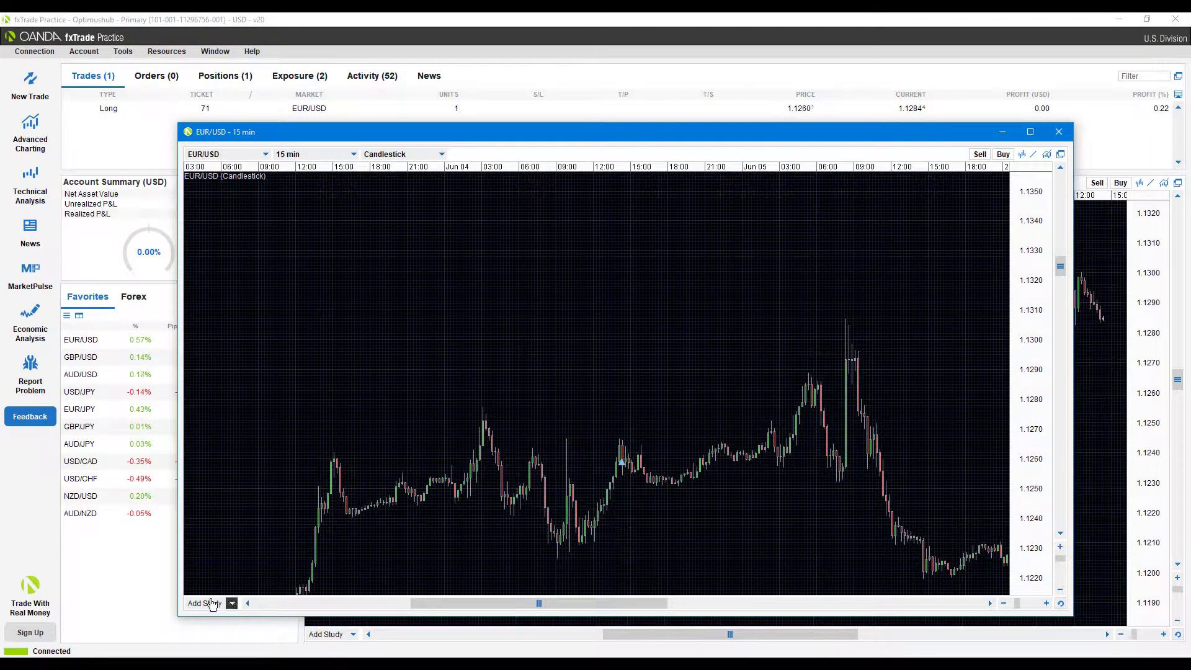
{"action": "left_click", "coordinate": [231, 605]}
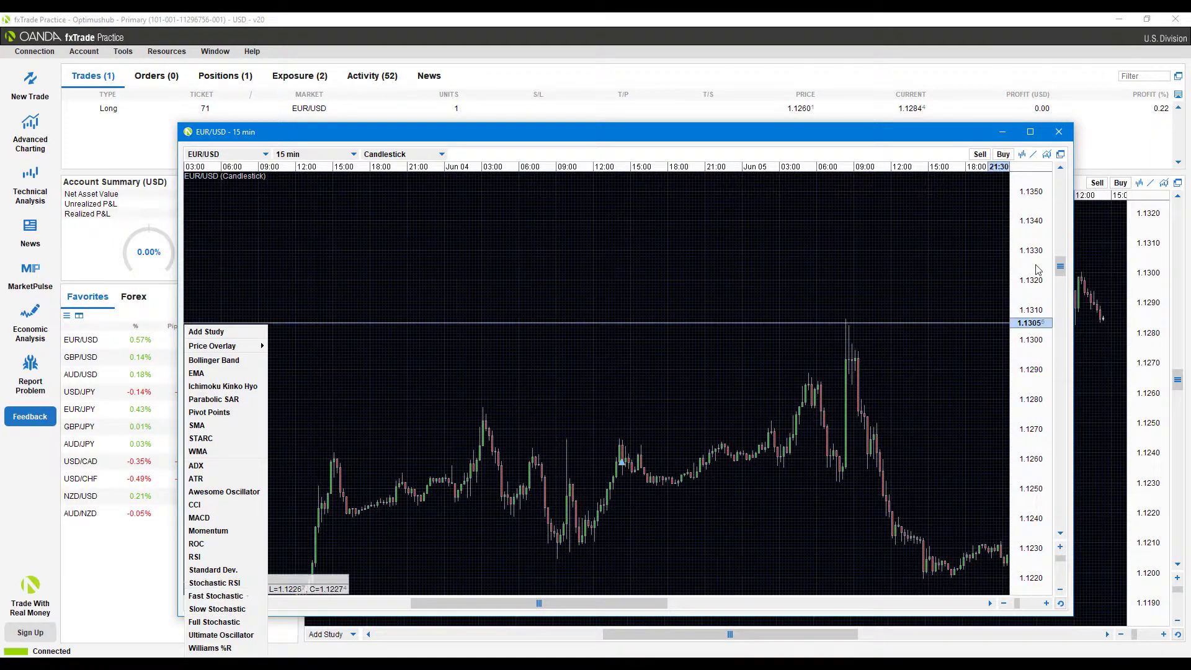
{"action": "left_click", "coordinate": [1053, 137]}
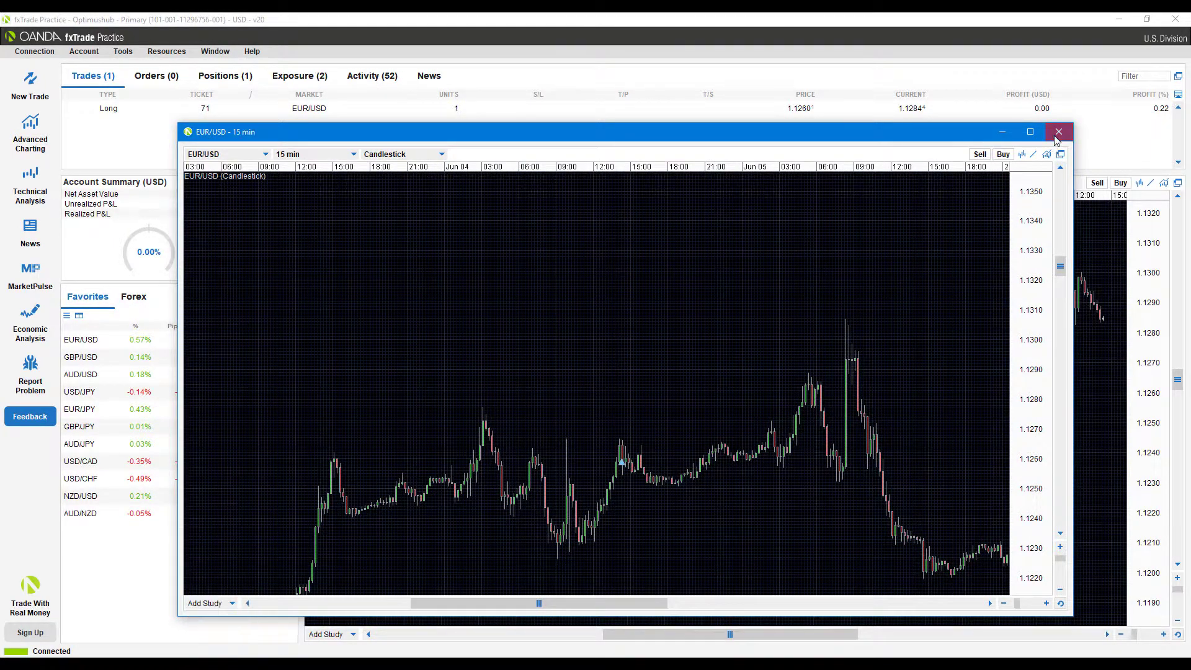
Step: Close the pop-out EUR/USD chart and open the Advanced Charting window, moved to screen centre
{"action": "left_click", "coordinate": [1052, 137]}
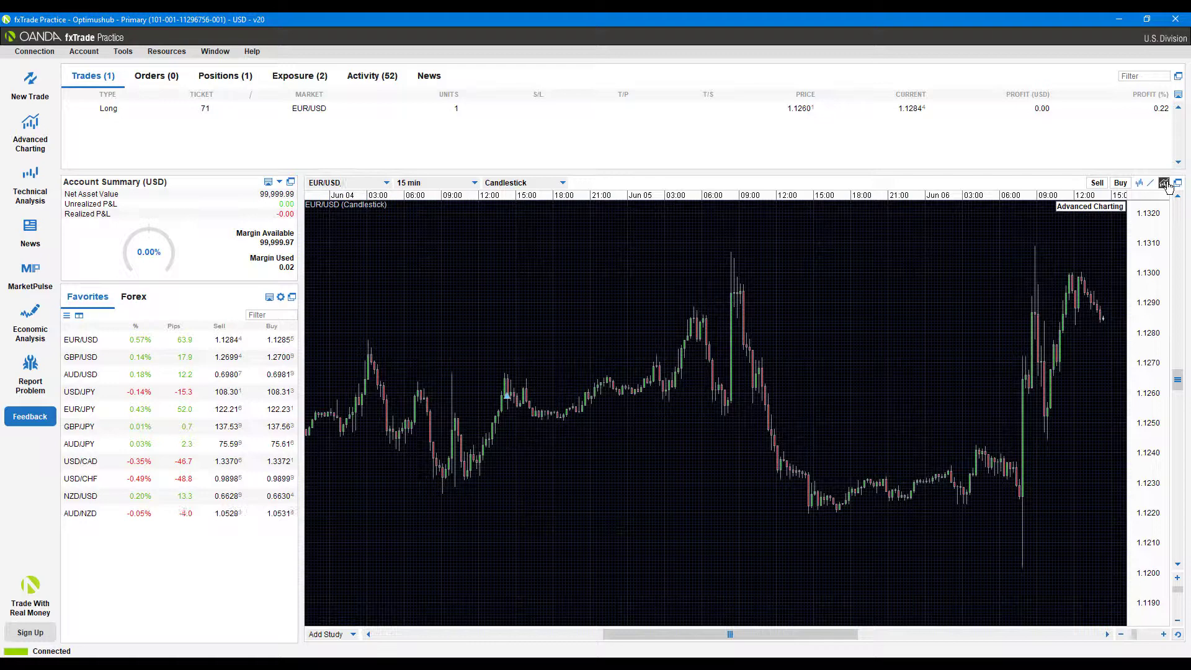
{"action": "left_click", "coordinate": [1166, 185]}
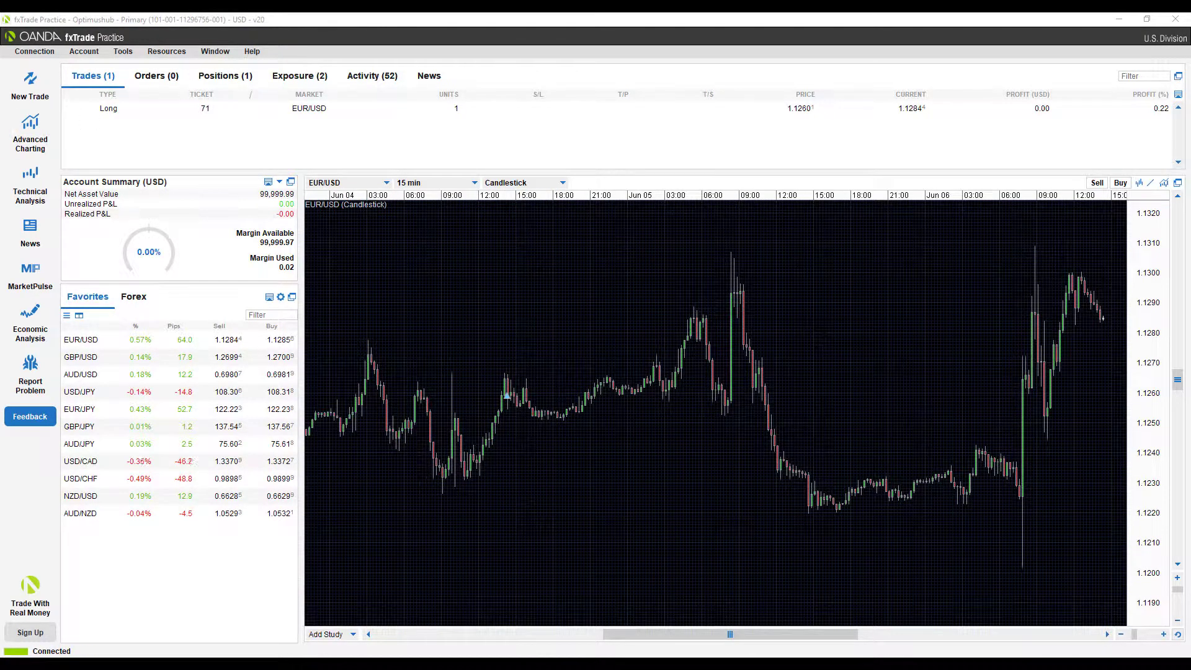
{"action": "left_click_drag", "start_coordinate": [29, 187], "coordinate": [800, 210]}
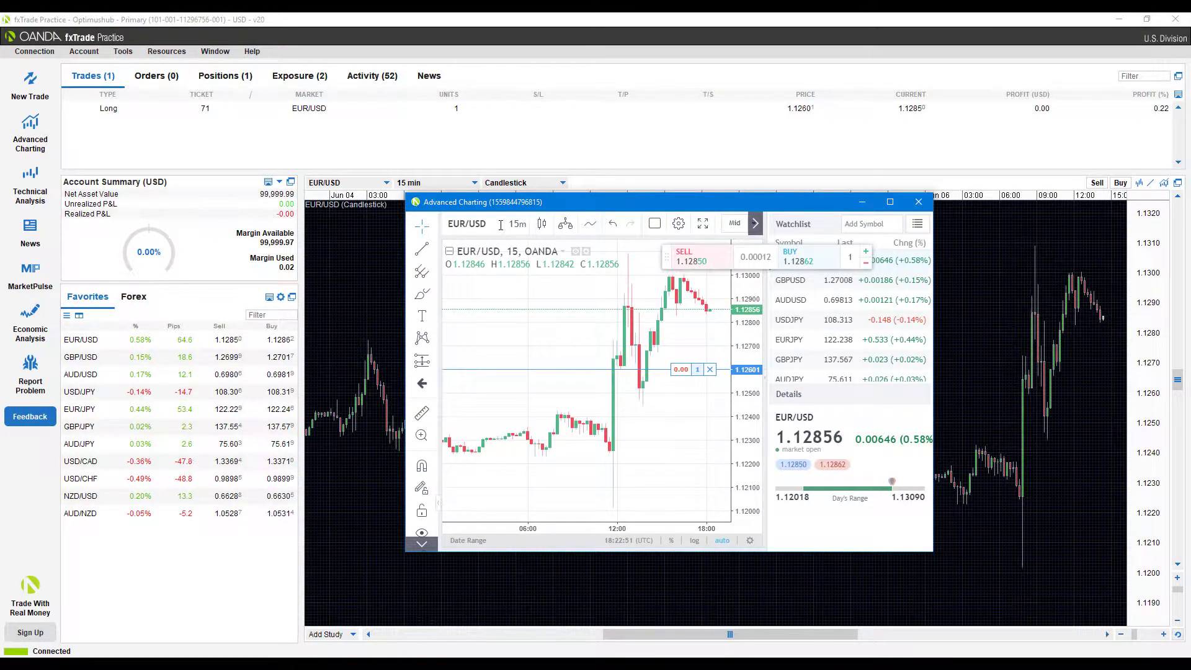
Step: Change the advanced chart's symbol from EUR/USD to AUD/JPY, then close that window
{"action": "left_click_drag", "start_coordinate": [546, 203], "coordinate": [576, 226]}
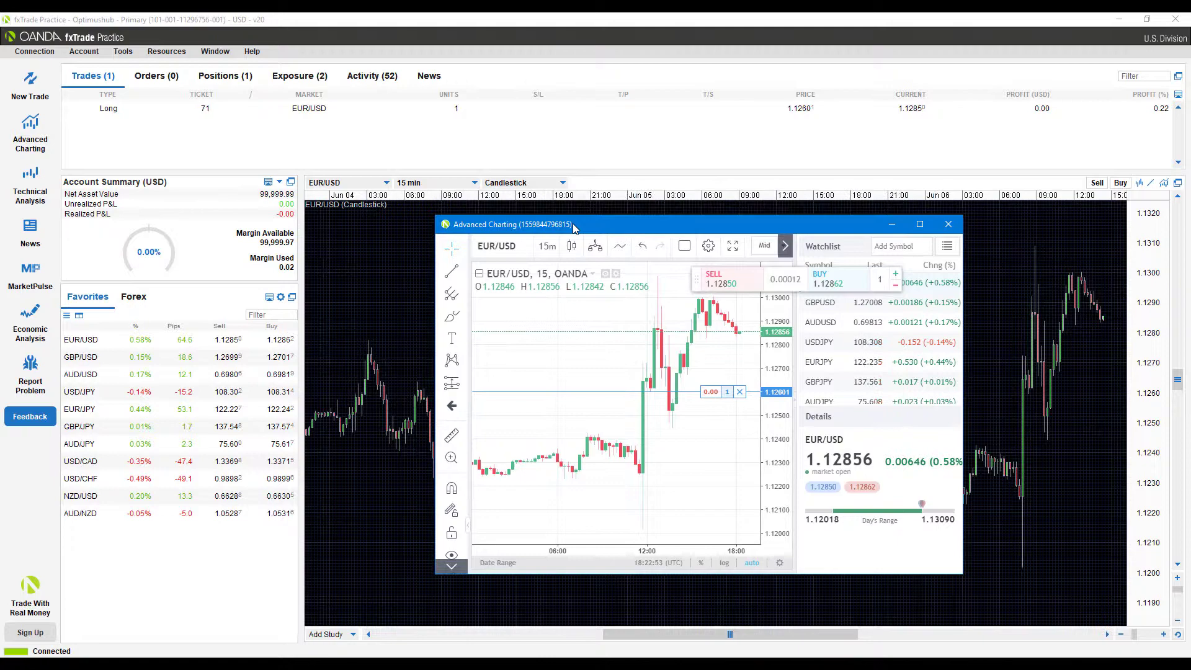
{"action": "left_click", "coordinate": [525, 245]}
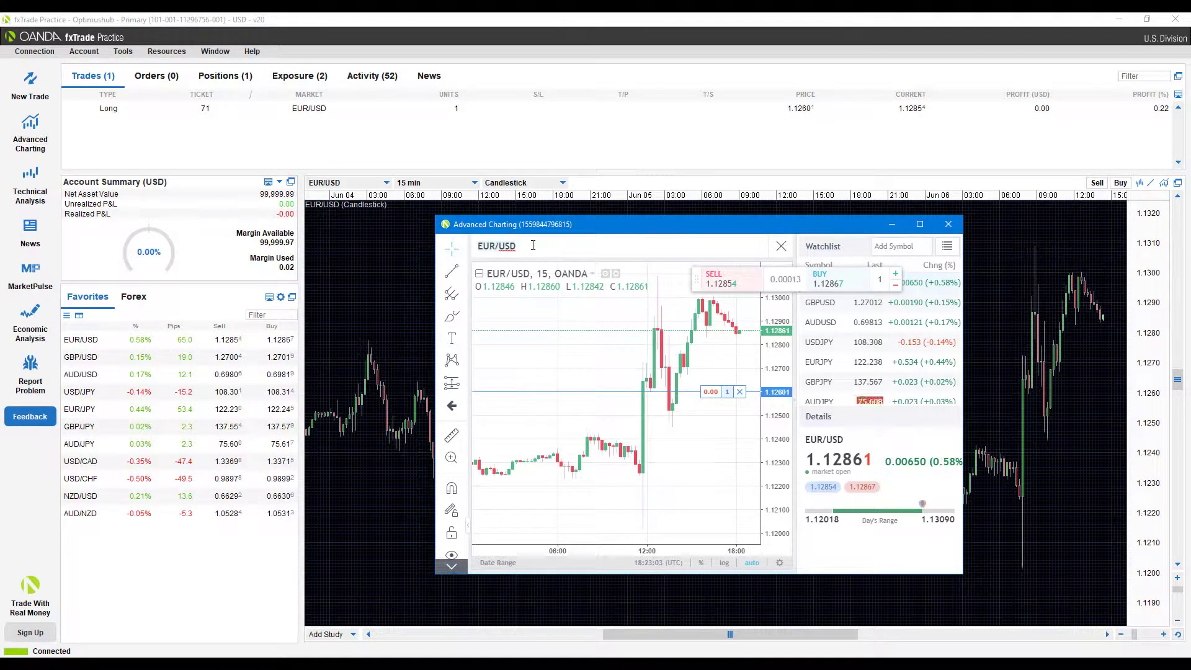
{"action": "key", "text": "BackSpace"}
{"action": "key", "text": "BackSpace"}
{"action": "key", "text": "BackSpace"}
{"action": "key", "text": "BackSpace"}
{"action": "key", "text": "BackSpace"}
{"action": "key", "text": "BackSpace"}
{"action": "key", "text": "BackSpace"}
{"action": "left_click", "coordinate": [528, 304]}
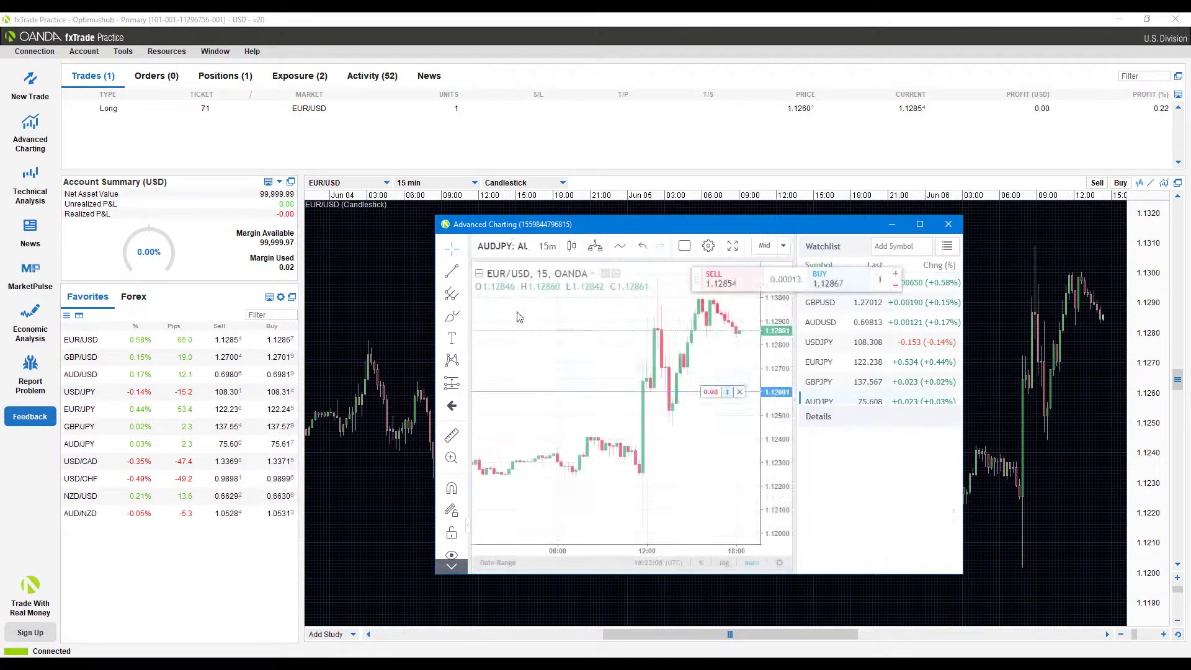
{"action": "left_click", "coordinate": [947, 224]}
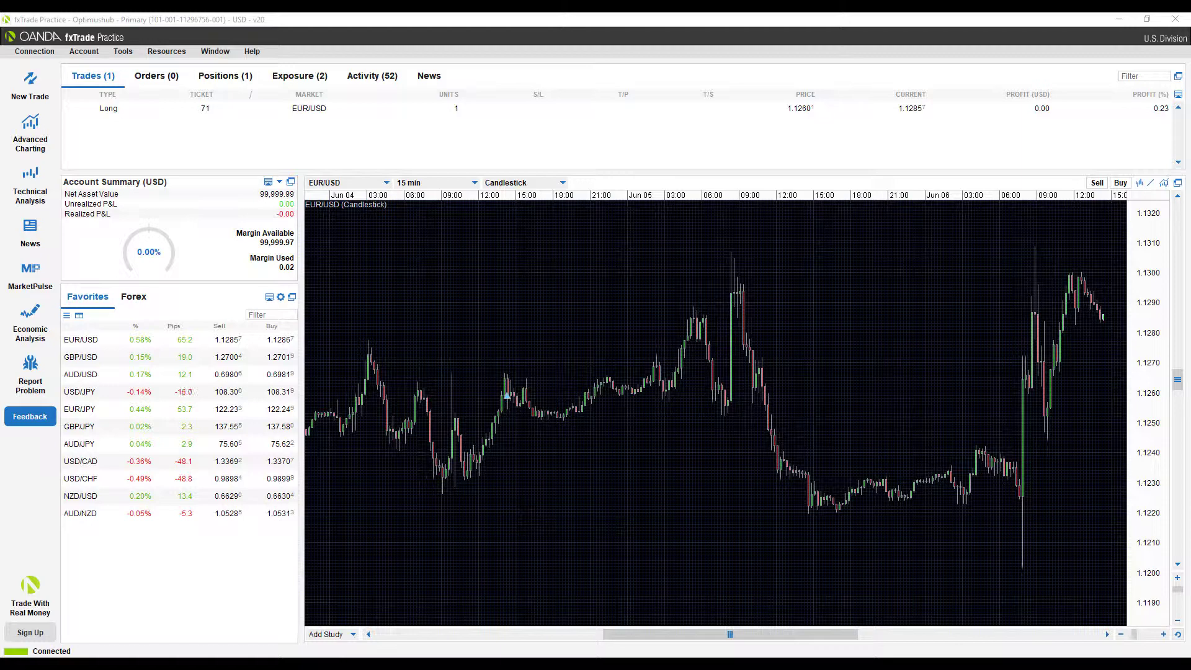
{"action": "double_click", "coordinate": [81, 357]}
{"action": "left_click_drag", "start_coordinate": [62, 121], "coordinate": [857, 108]}
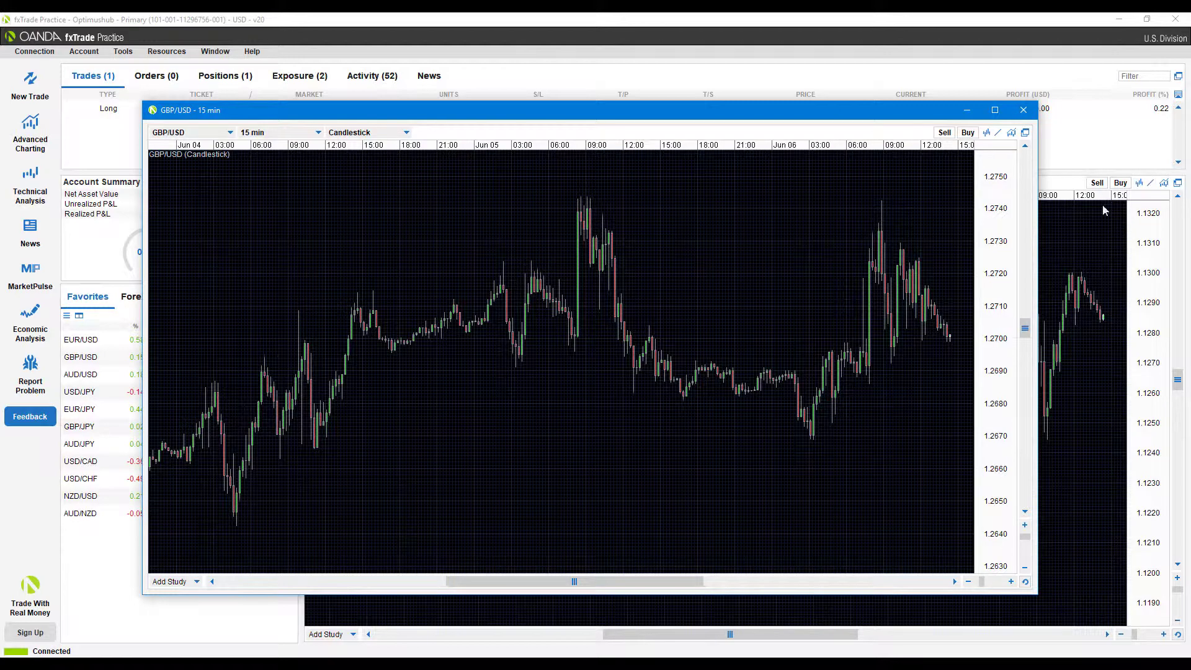
{"action": "left_click", "coordinate": [1178, 185]}
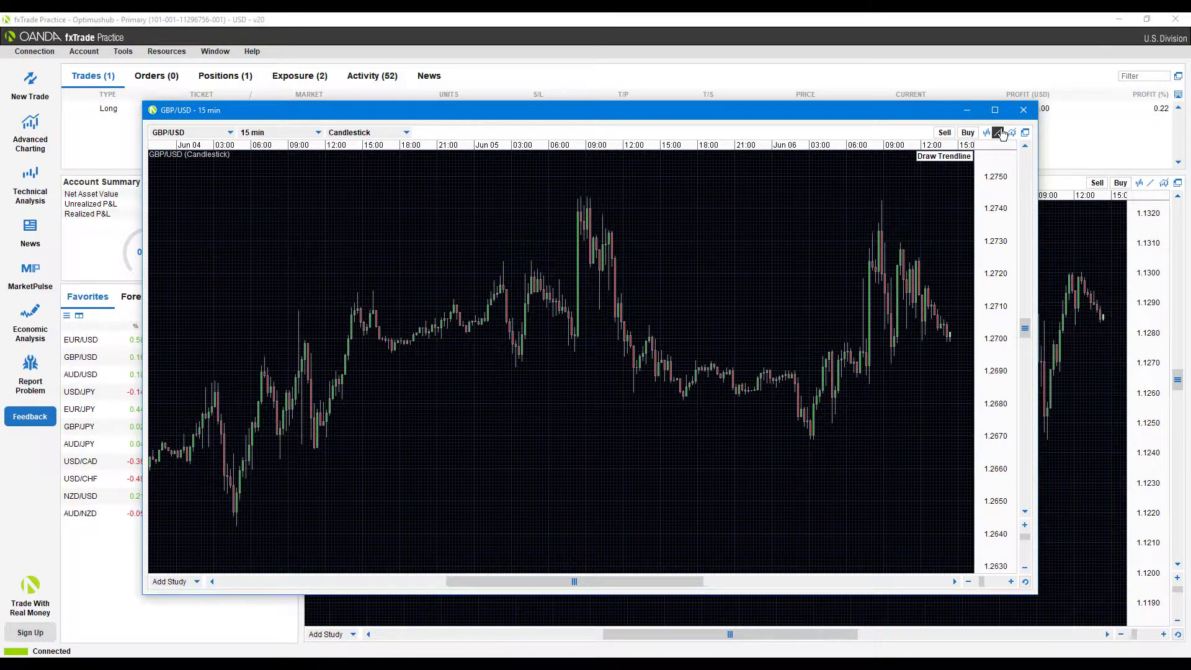
{"action": "left_click", "coordinate": [1023, 110]}
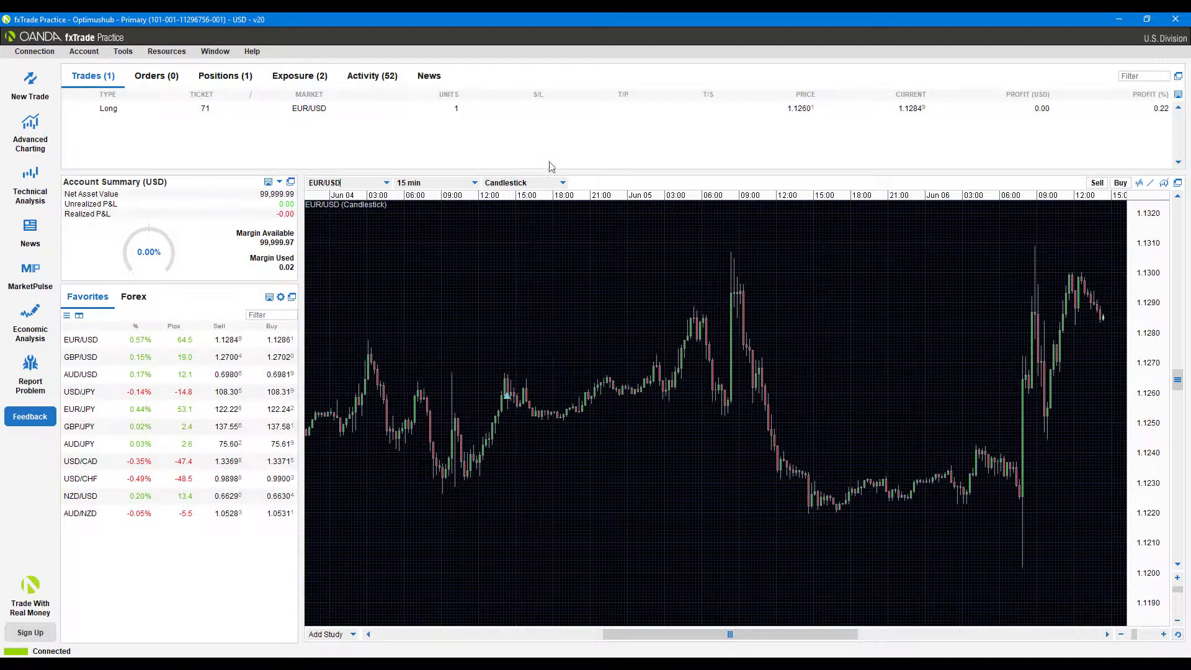
Step: Pop the Account Summary panel out into its own window and place it over the chart
{"action": "left_click", "coordinate": [290, 183]}
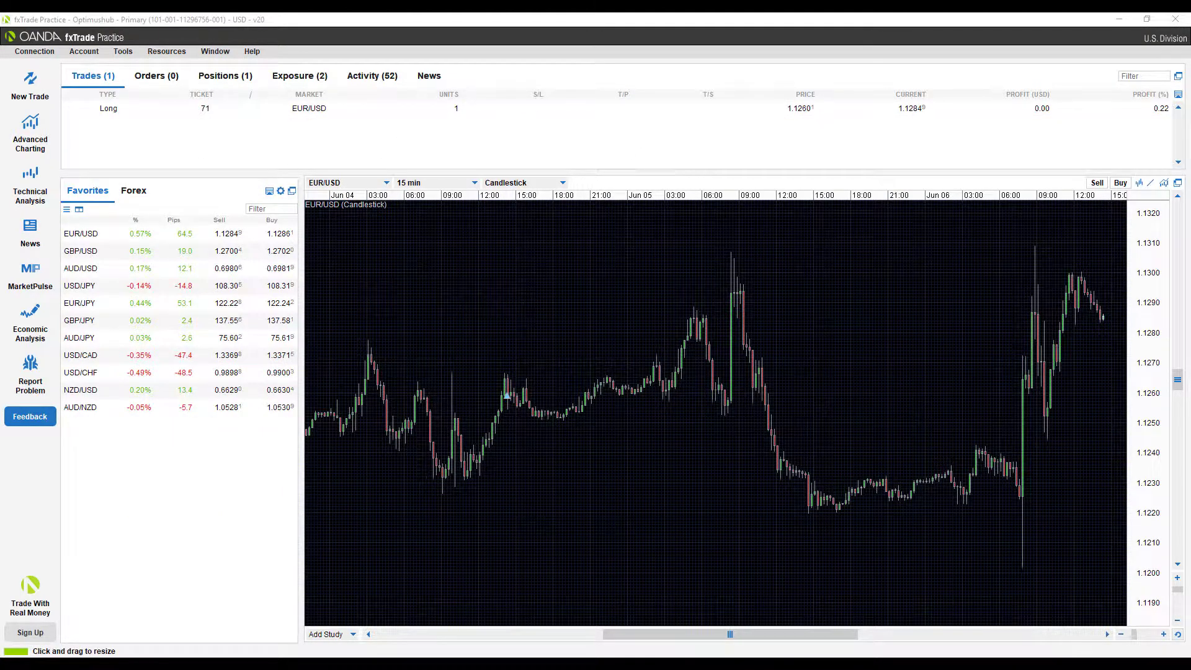
{"action": "left_click_drag", "start_coordinate": [278, 292], "coordinate": [601, 256]}
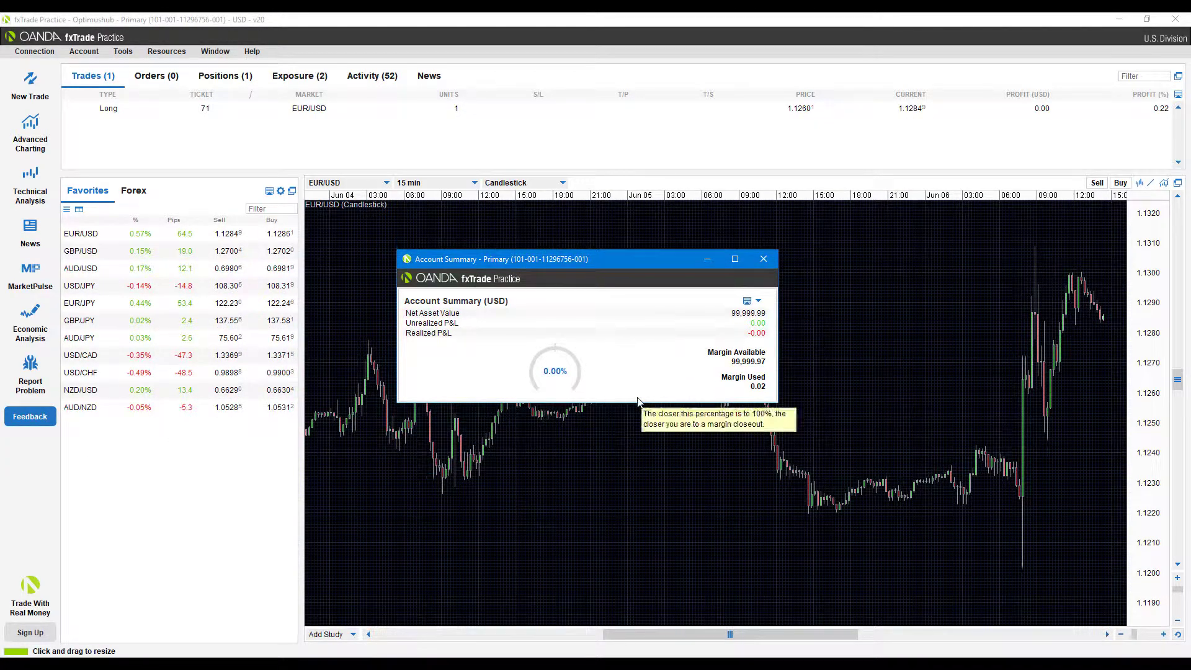